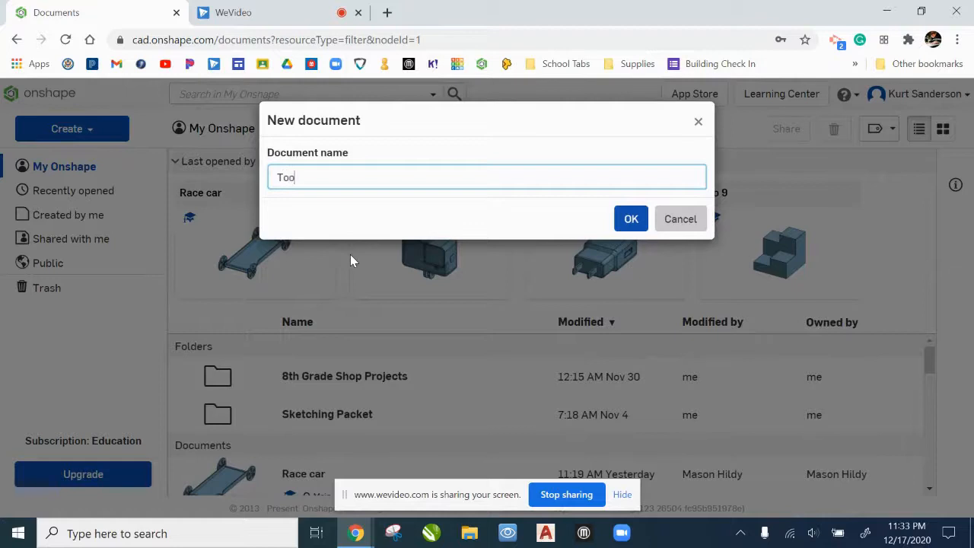
Name the new document Tool Tray and create it.
type("y")
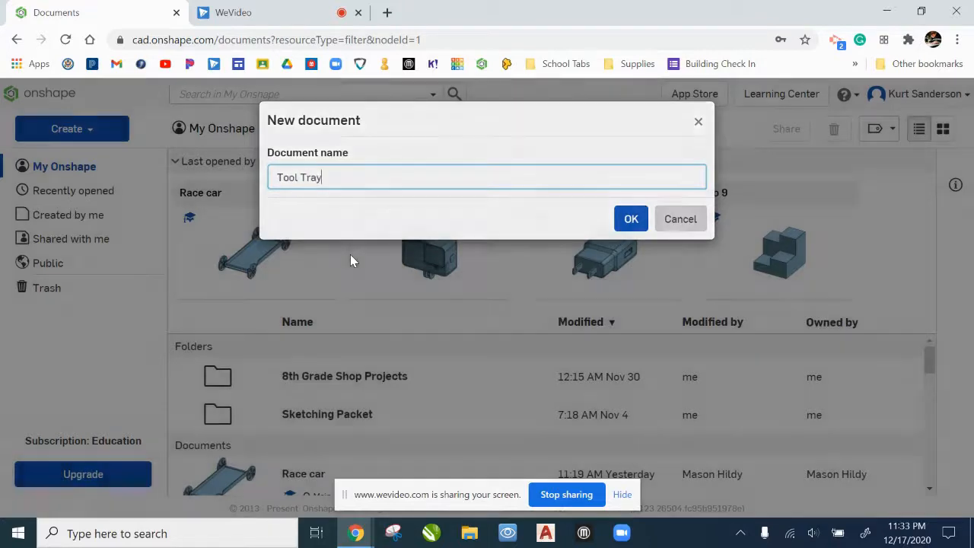
key("Return")
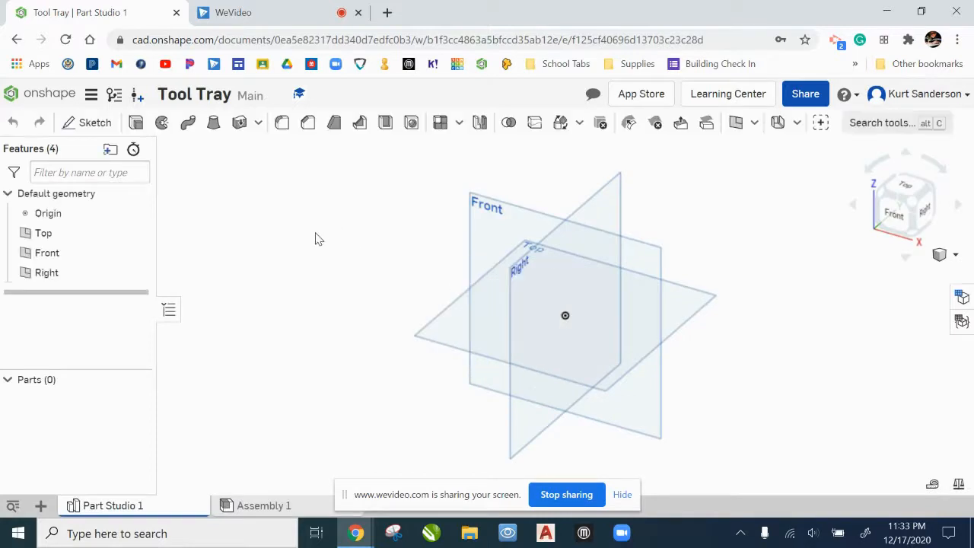
Start a sketch on the Front plane and draw a corner rectangle from the origin, about 2.22 by 1.04 in.
left_click(94, 123)
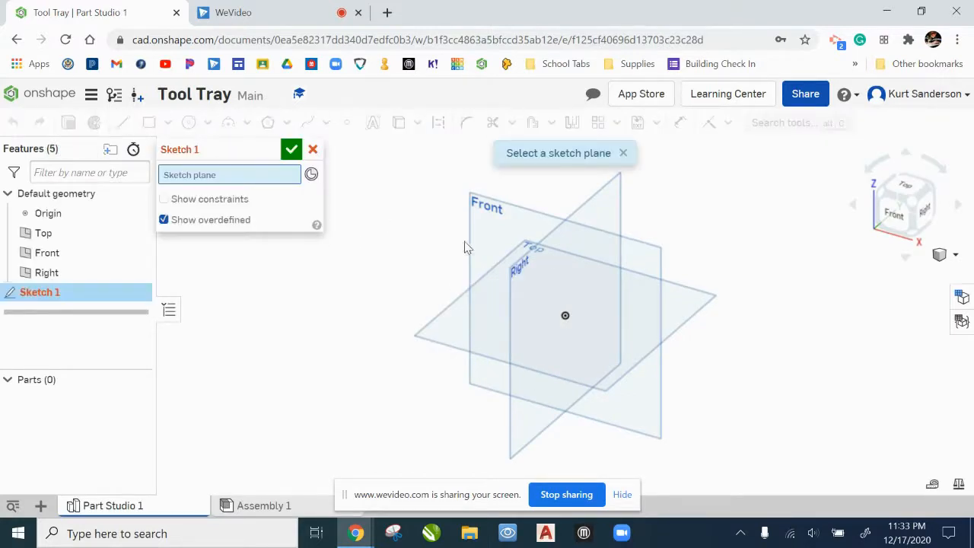
left_click(492, 235)
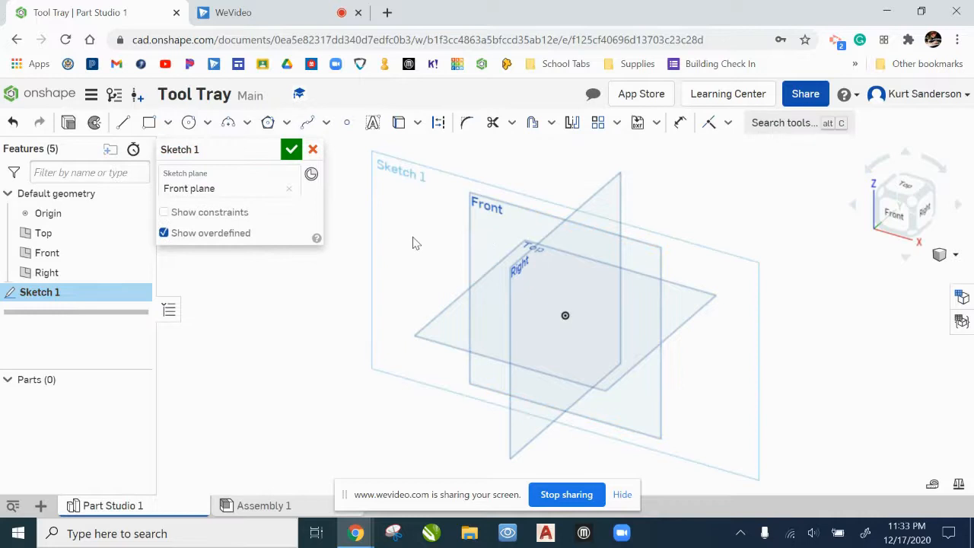
right_click(415, 243)
left_click(459, 352)
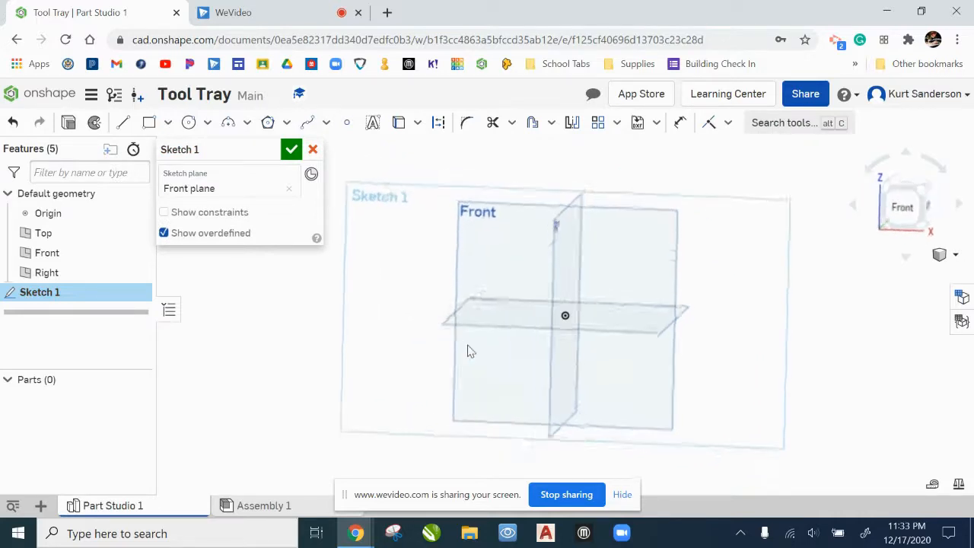
left_click(151, 124)
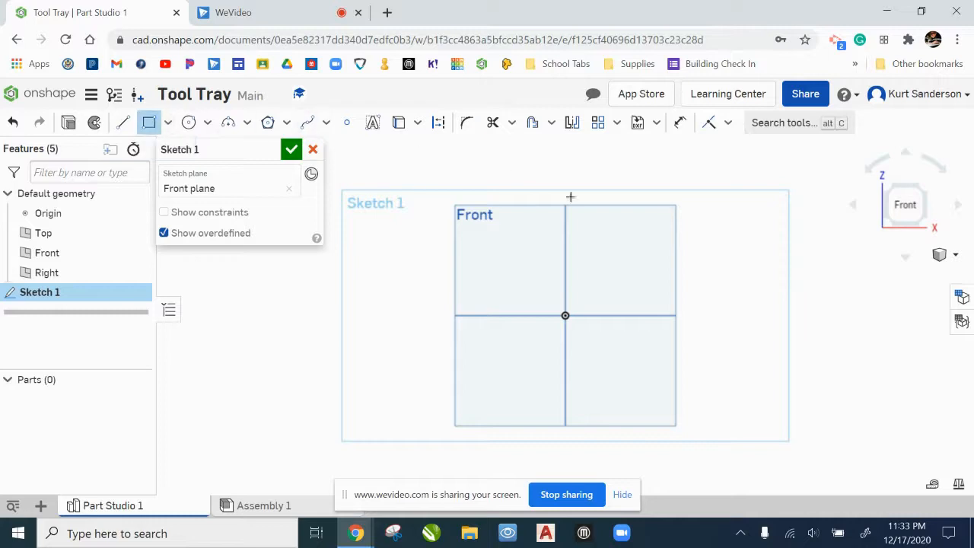
left_click(565, 316)
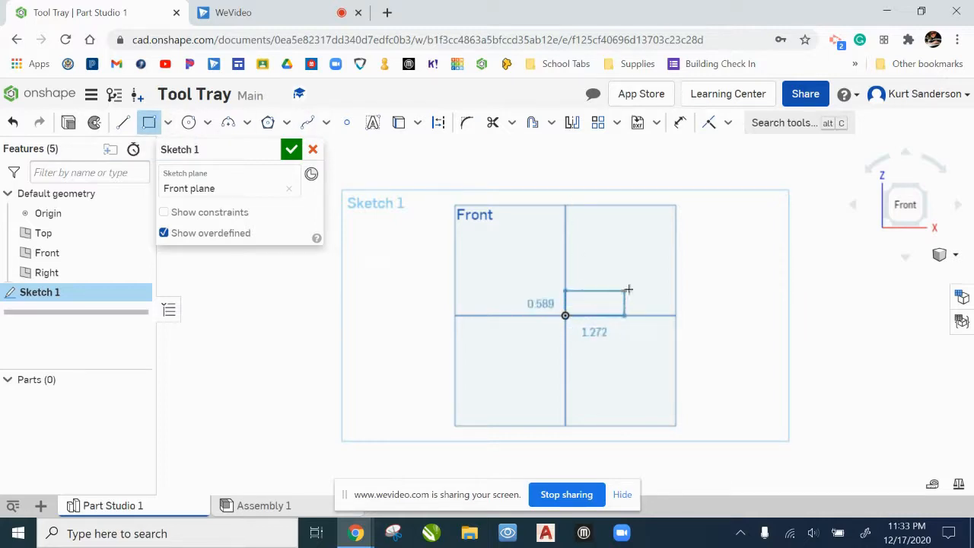
left_click(647, 277)
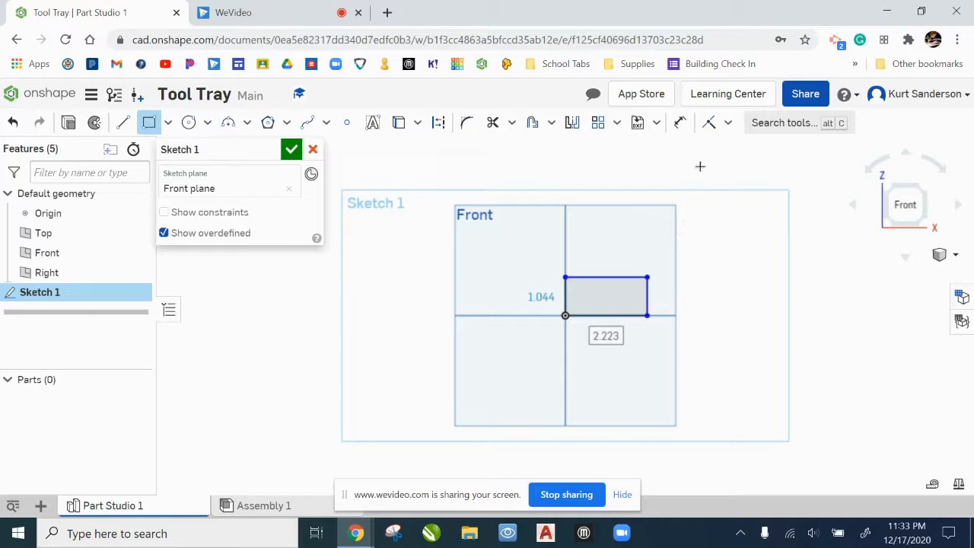
Dimension the rectangle 4 in wide and 1.5 in high, and finish the sketch.
left_click(680, 123)
left_click(609, 315)
left_click(606, 351)
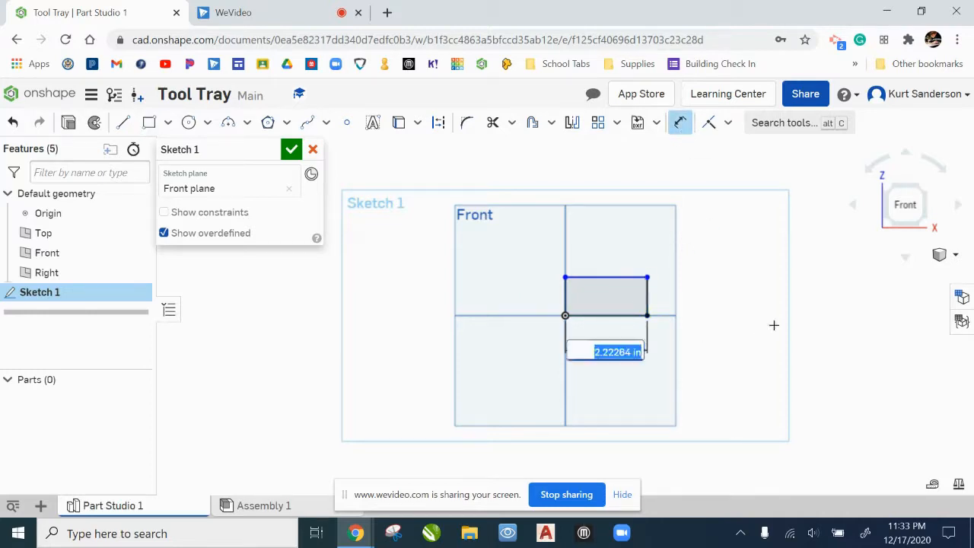
type("4")
key("Return")
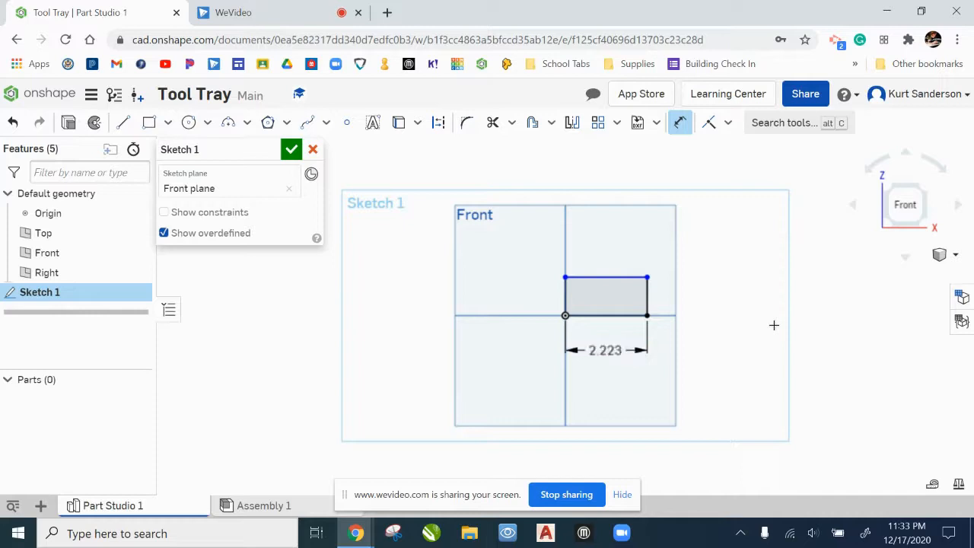
left_click(713, 280)
left_click(747, 282)
type("1.5")
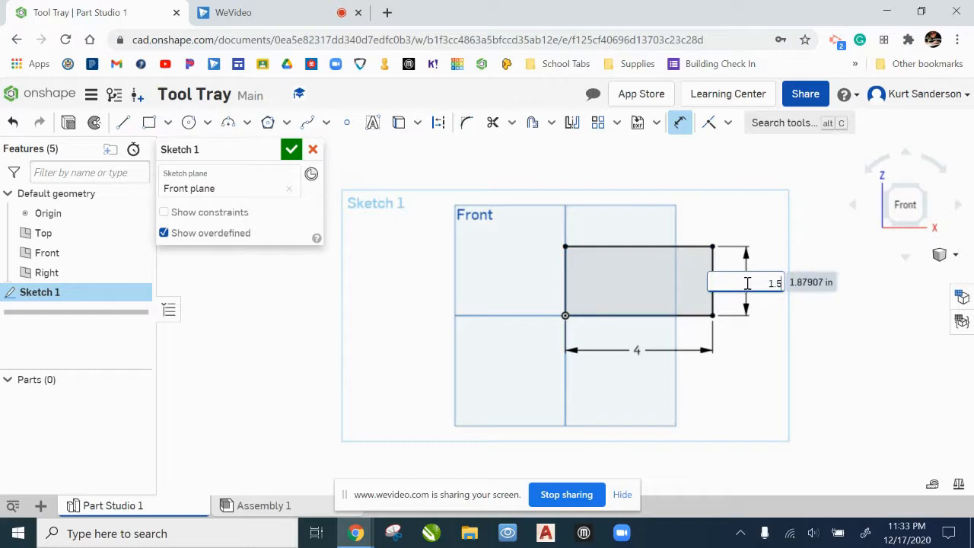
key("Return")
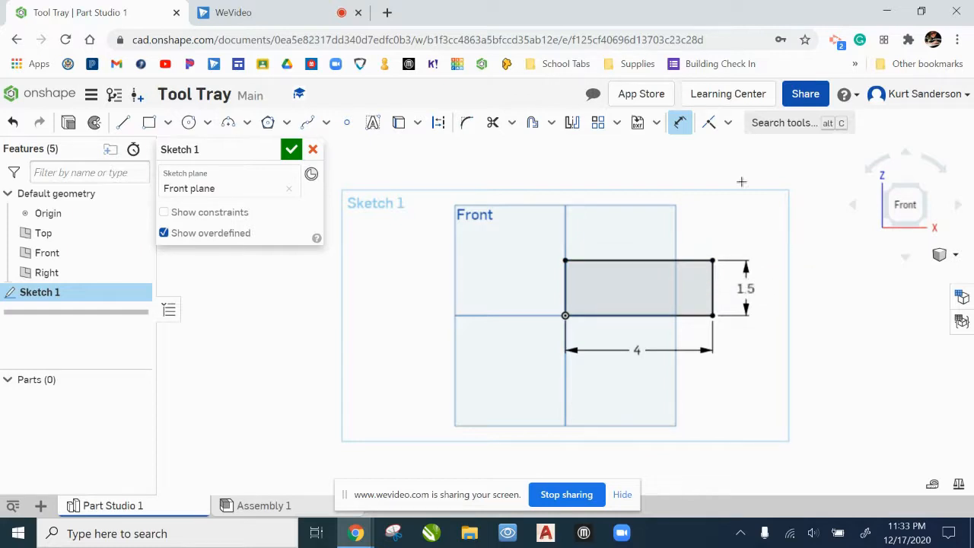
left_click(292, 149)
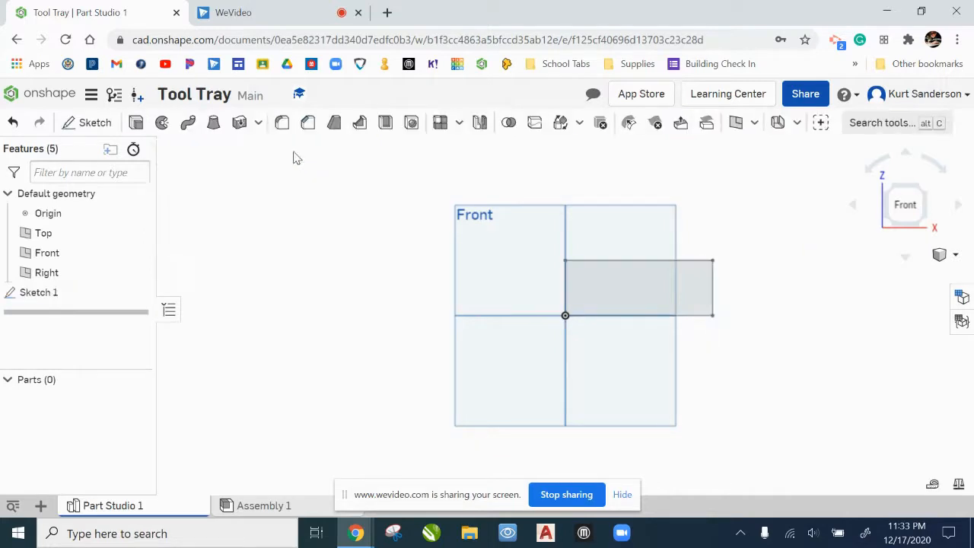
Extrude the rectangle as a new solid with a blind depth of 9 in.
left_click(137, 123)
left_click(602, 289)
left_click(294, 271)
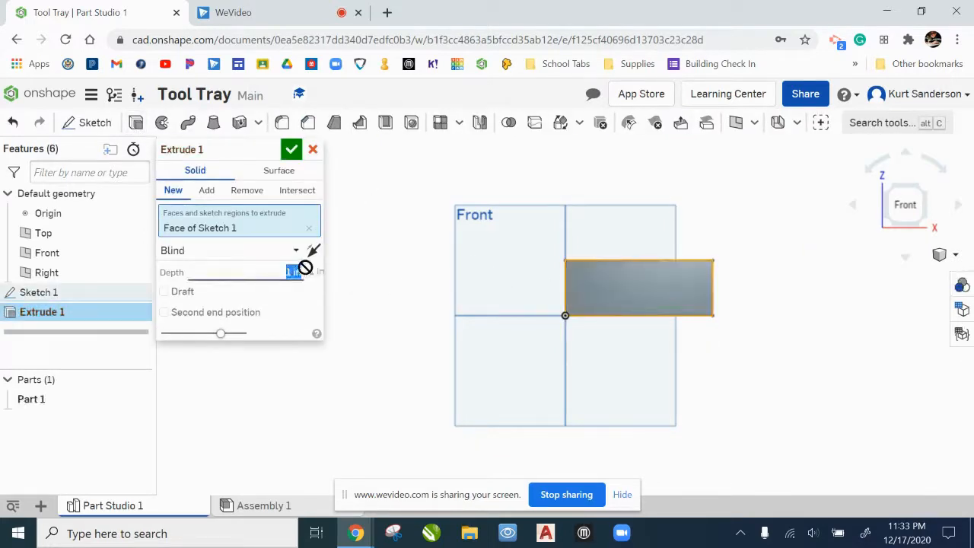
type("9")
left_click(292, 149)
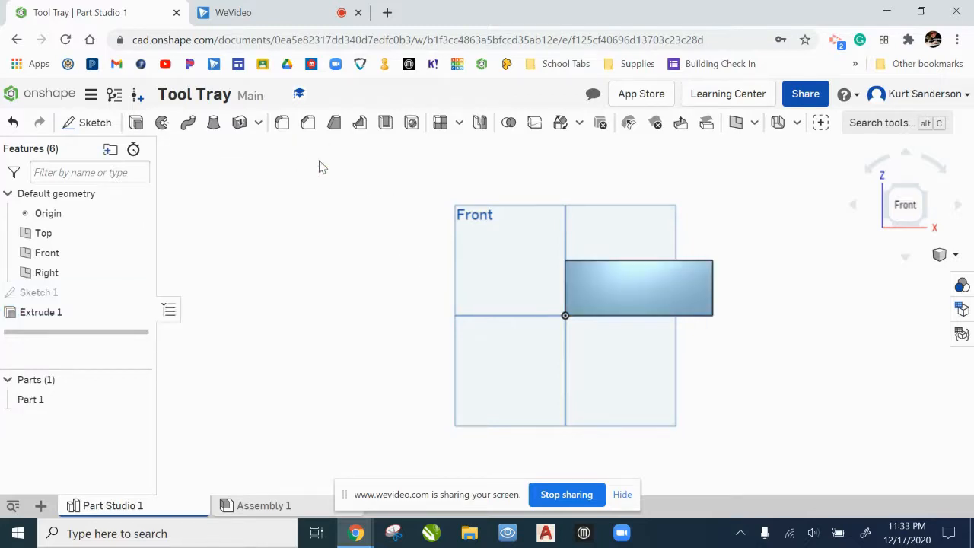
Convert the block into a sheet metal model, excluding its top face and both short end faces.
left_click(944, 256)
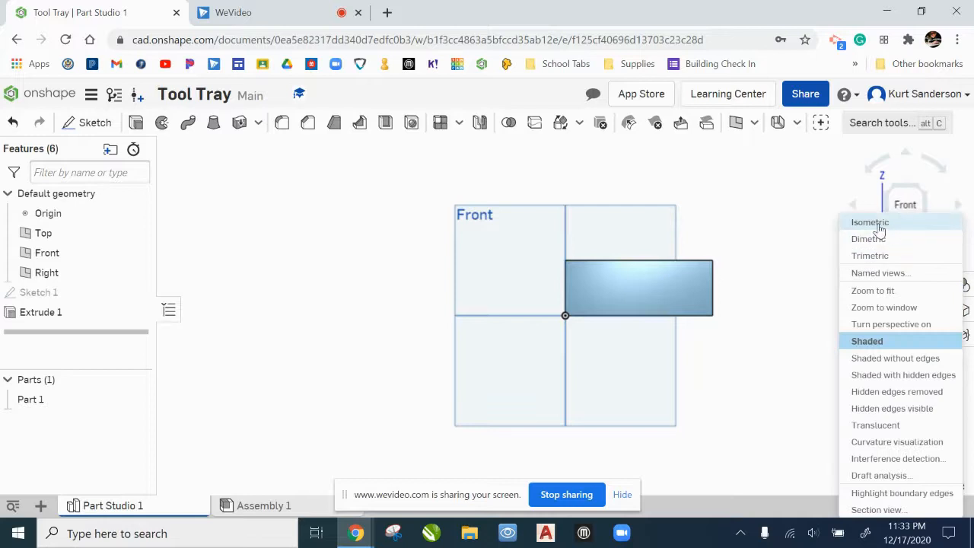
left_click(852, 224)
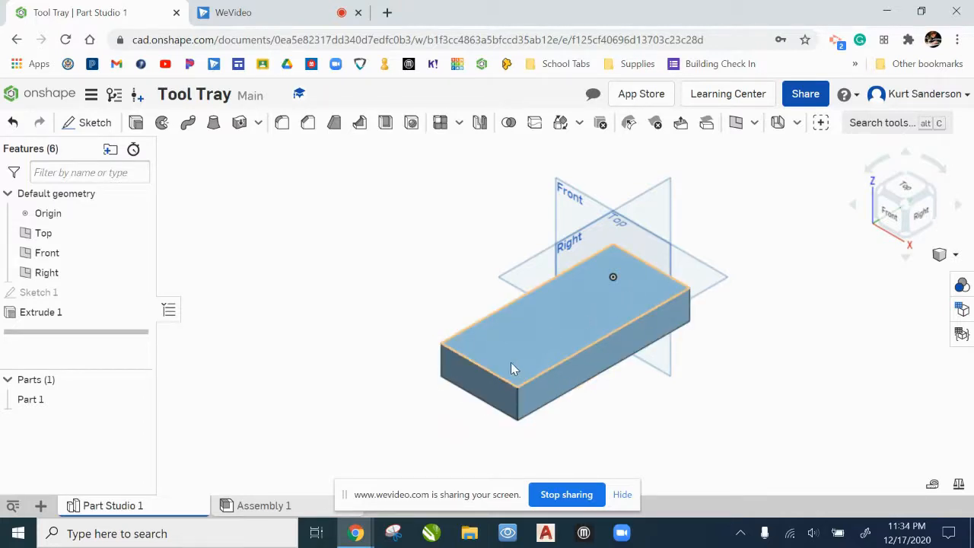
left_click(778, 123)
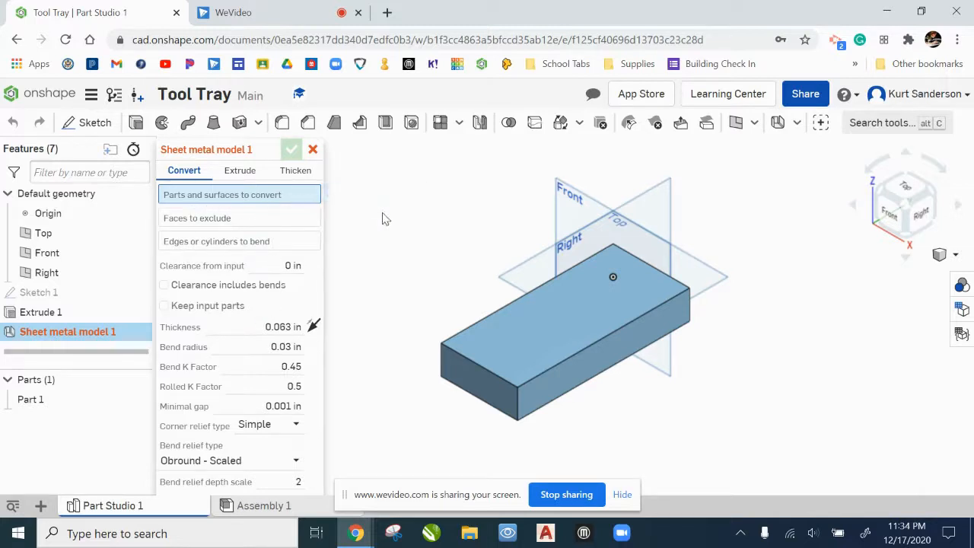
left_click(562, 329)
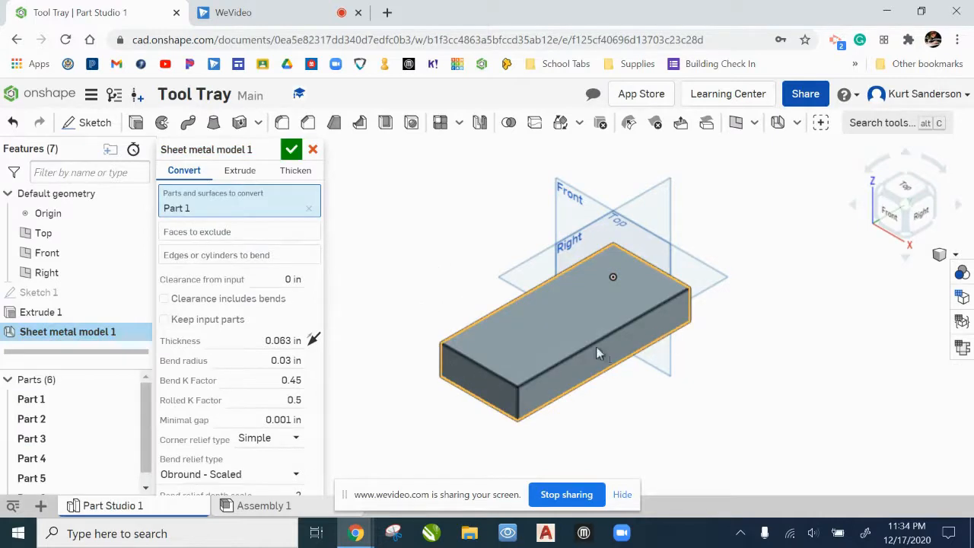
left_click(237, 238)
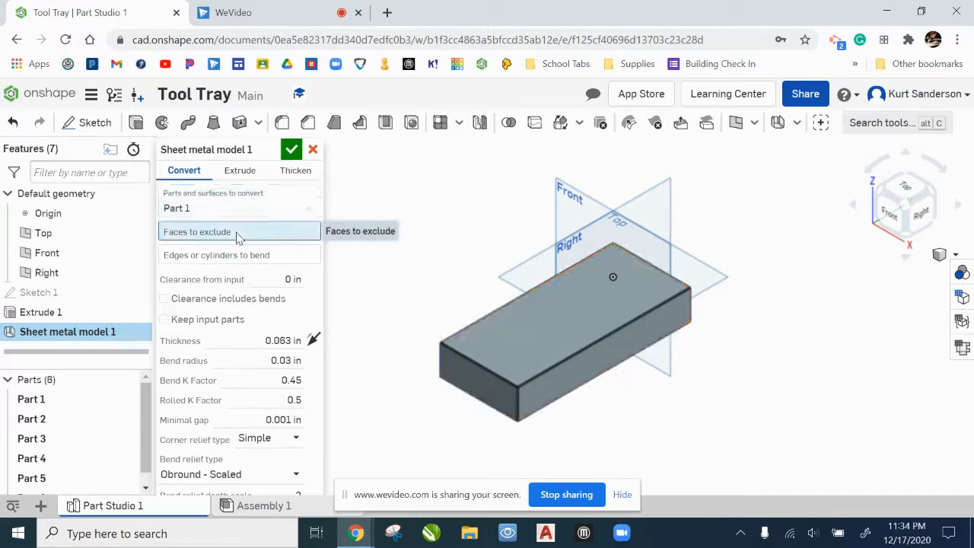
left_click(566, 319)
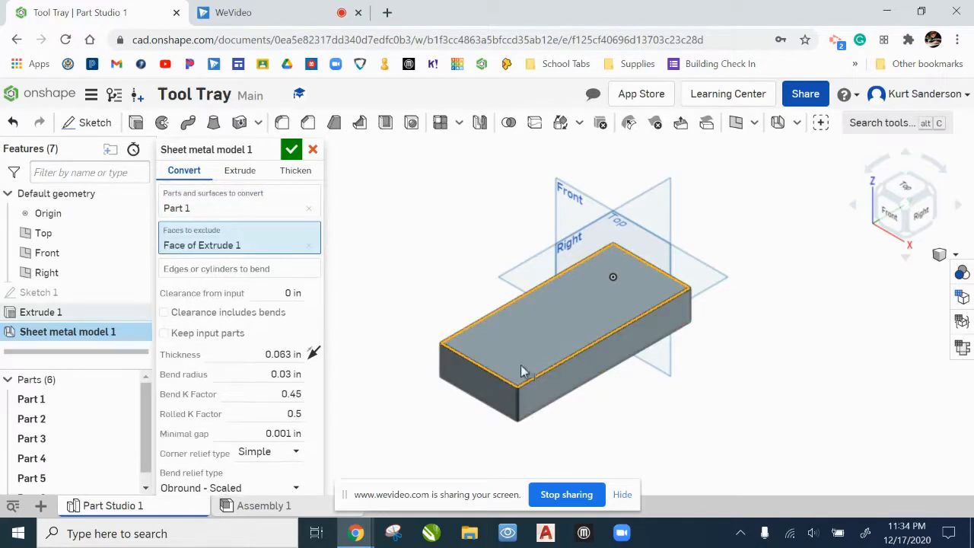
left_click(487, 390)
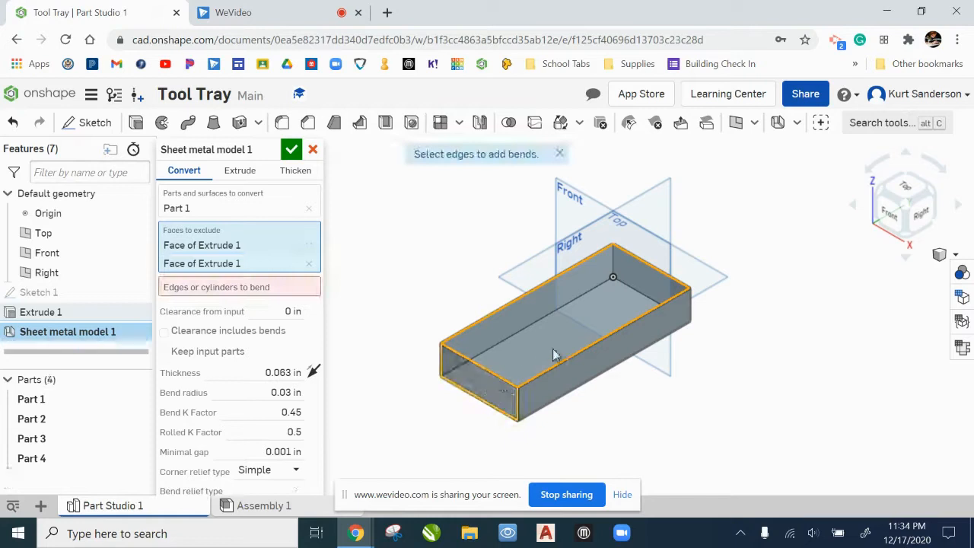
right_click_drag(752, 317, 693, 335)
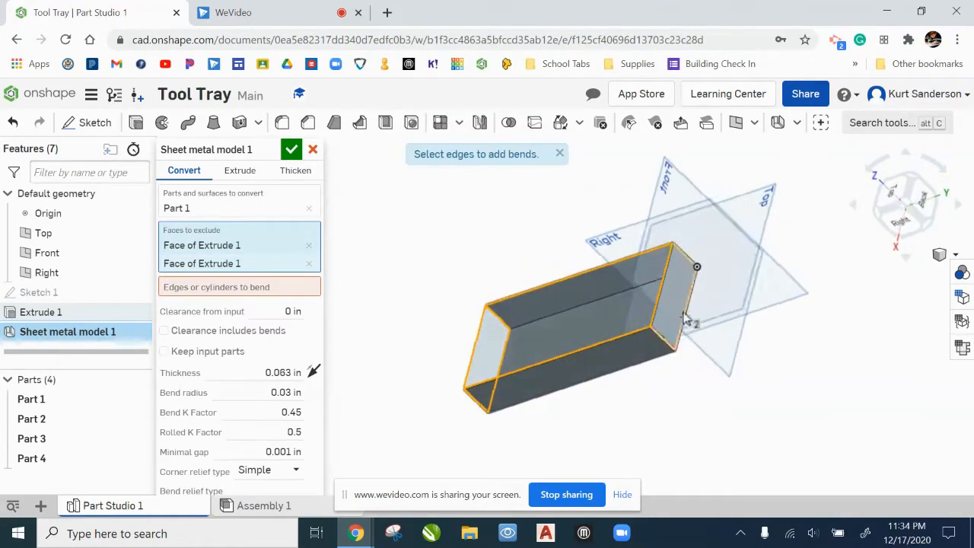
left_click(682, 307)
right_click_drag(607, 404, 636, 382)
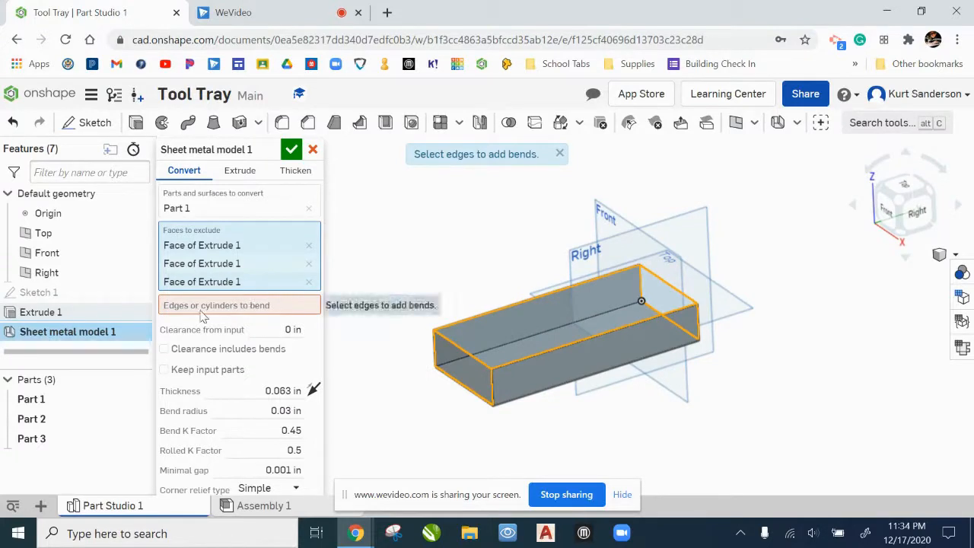
Set the block's two long bottom edges as bends and accept the sheet metal model.
left_click(279, 308)
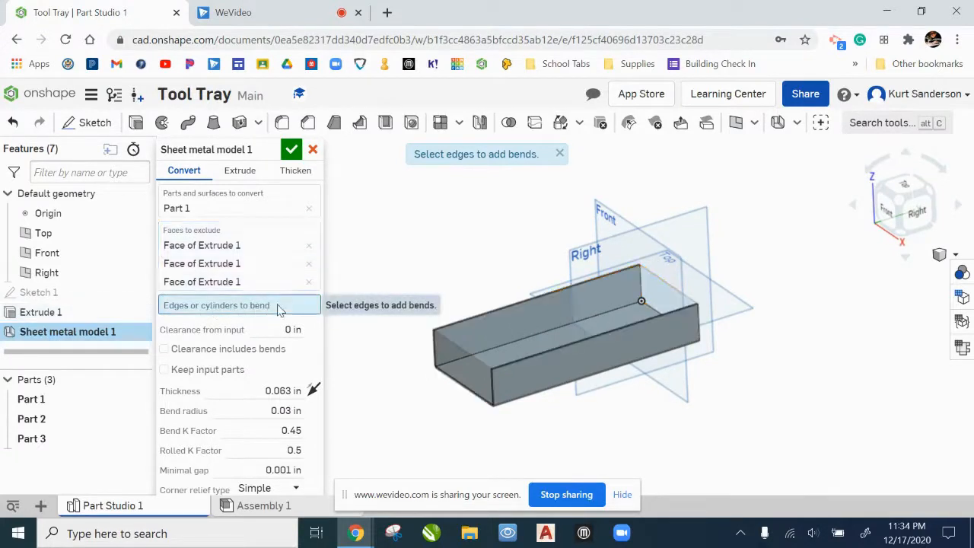
left_click(510, 345)
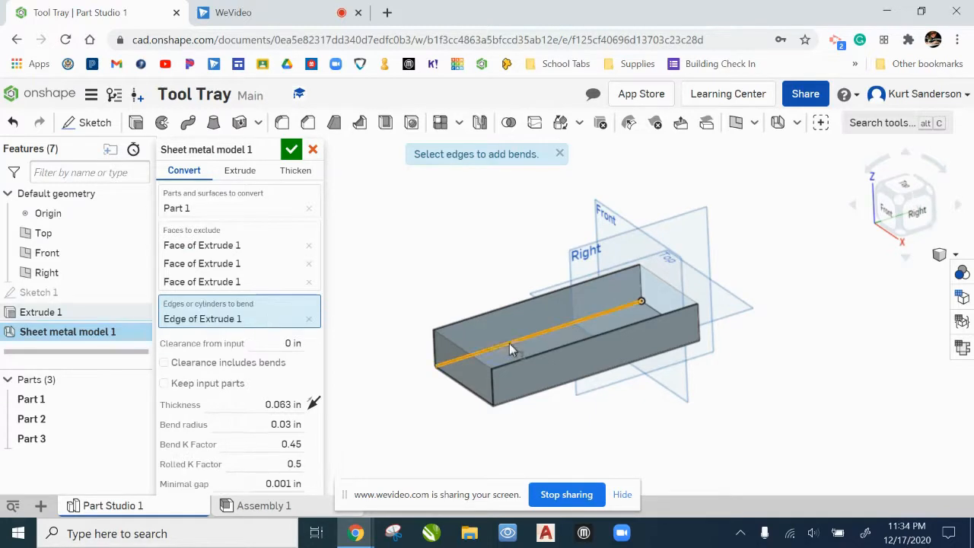
left_click(538, 393)
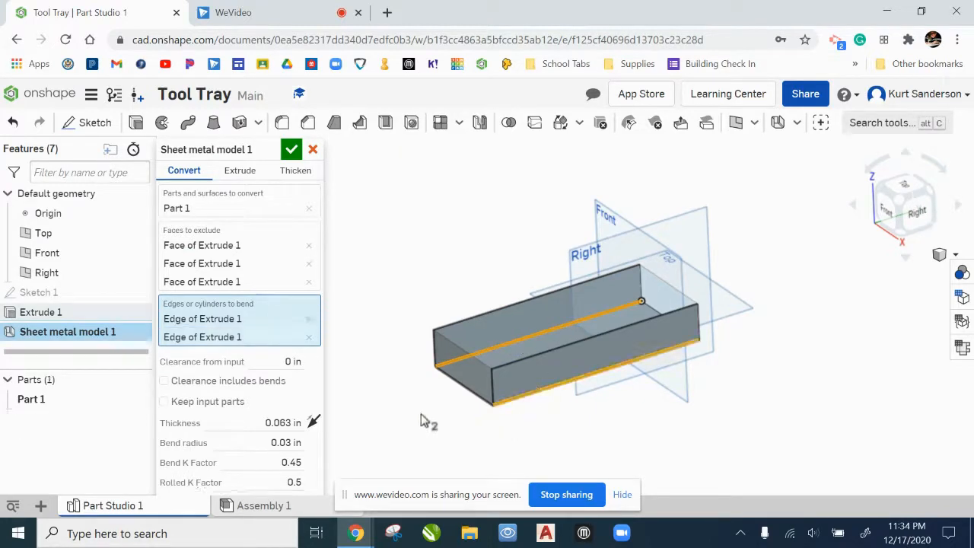
left_click(292, 152)
Examine the bend table and flat pattern of the sheet metal part.
right_click_drag(596, 424, 539, 372)
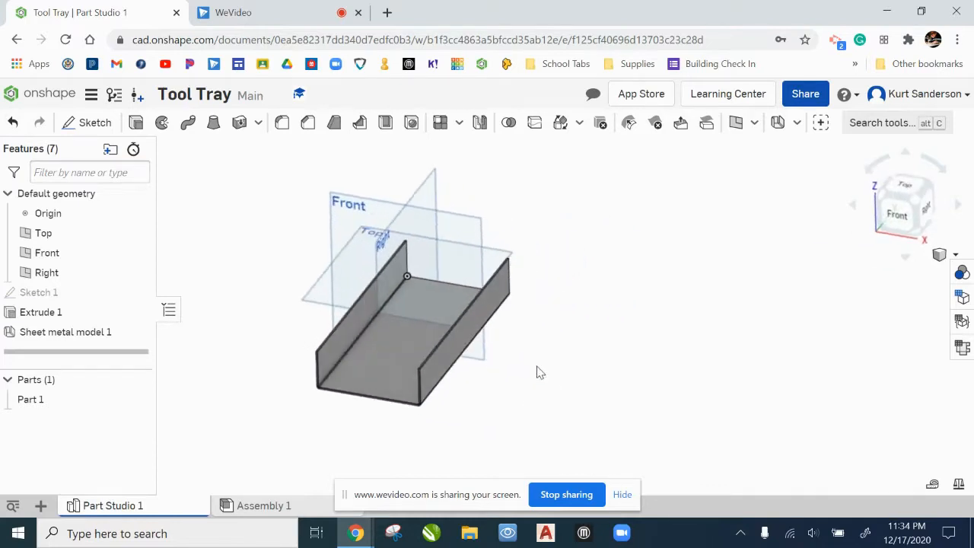
left_click(962, 348)
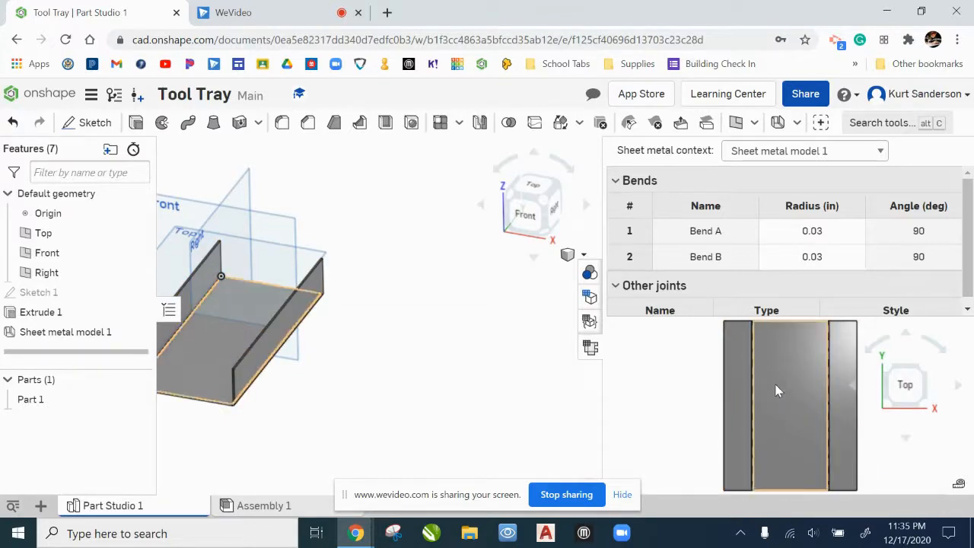
left_click(590, 351)
Start a 0.5 in blind flange with a 90 degree bend on the three edges at the tray's front end.
right_click_drag(615, 360, 553, 354)
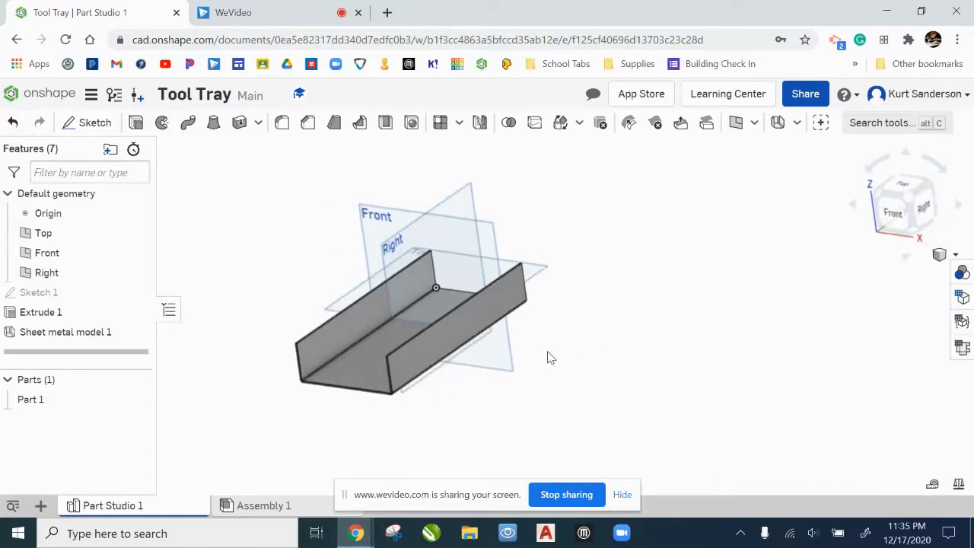
middle_click_drag(545, 347, 651, 362)
right_click_drag(600, 380, 656, 326)
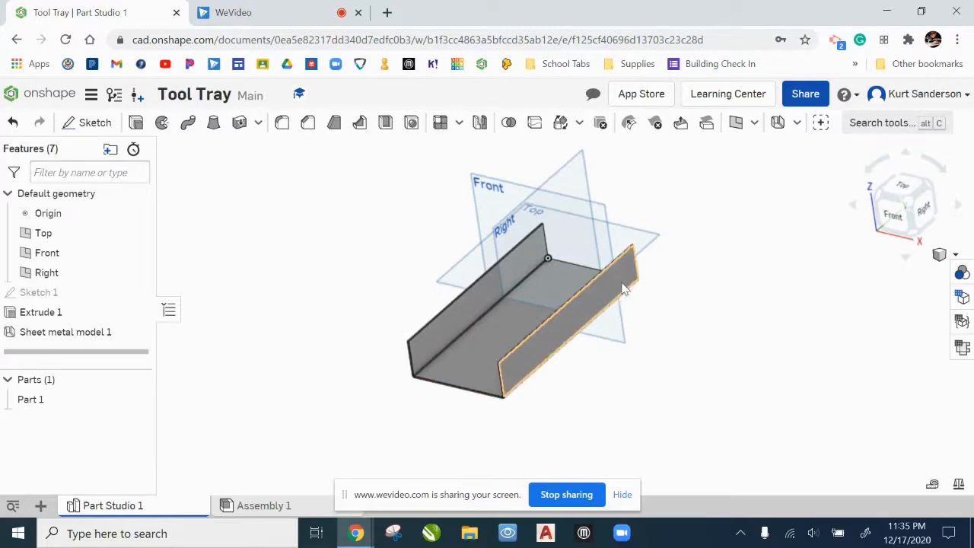
left_click(797, 124)
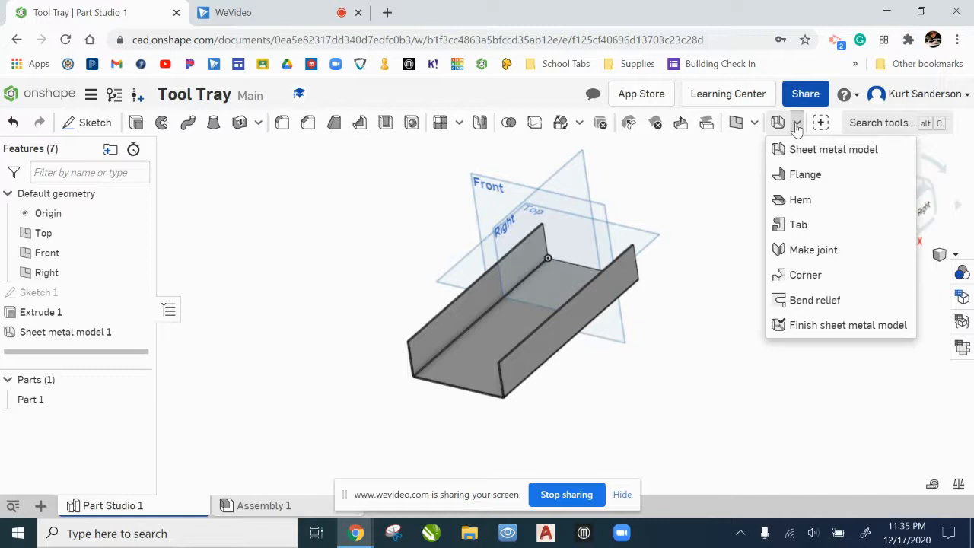
left_click(805, 175)
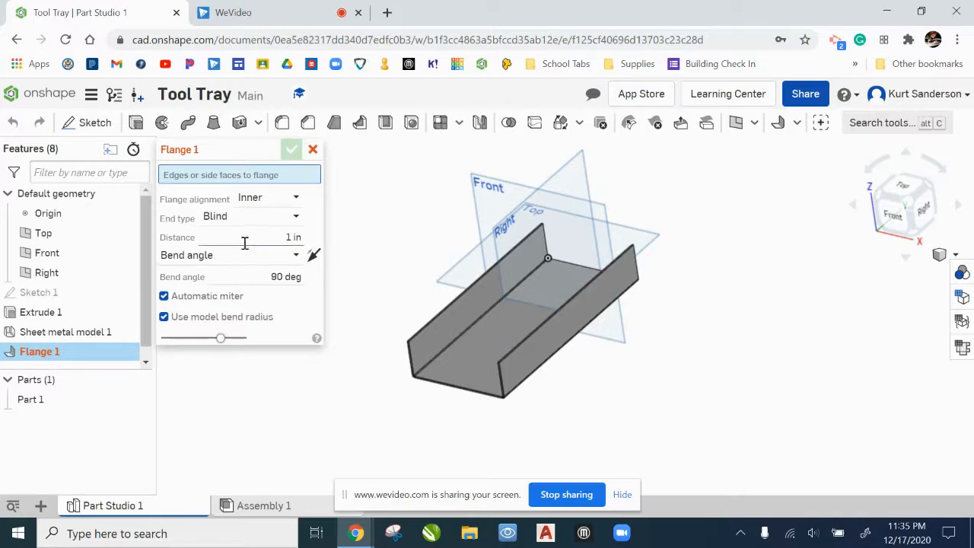
left_click(278, 237)
right_click_drag(416, 400, 430, 395)
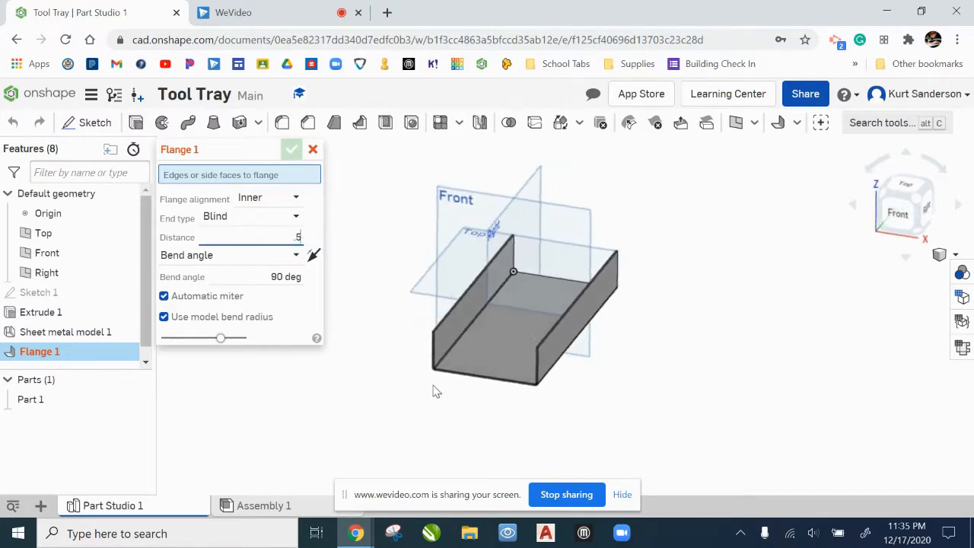
scroll(433, 372, "up", 3)
left_click(434, 354)
left_click(514, 393)
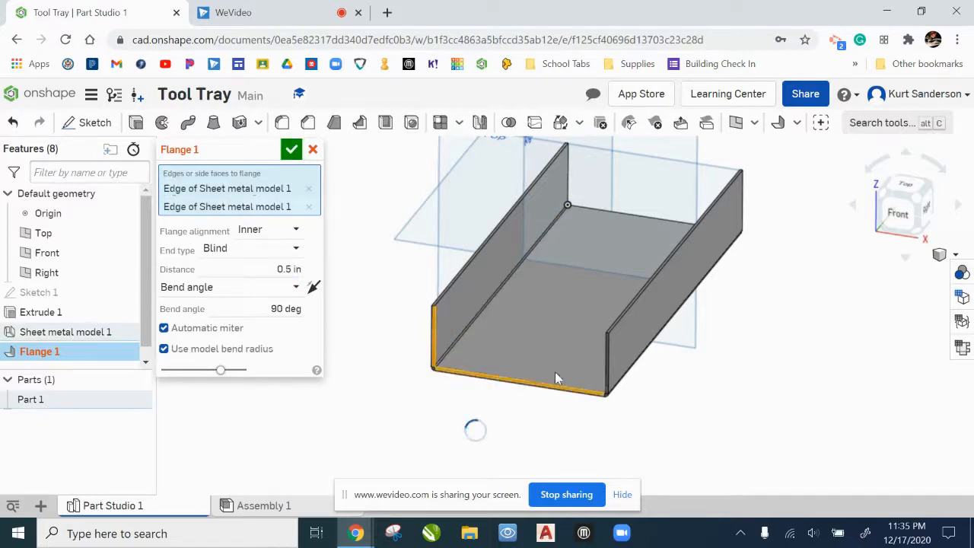
left_click(609, 358)
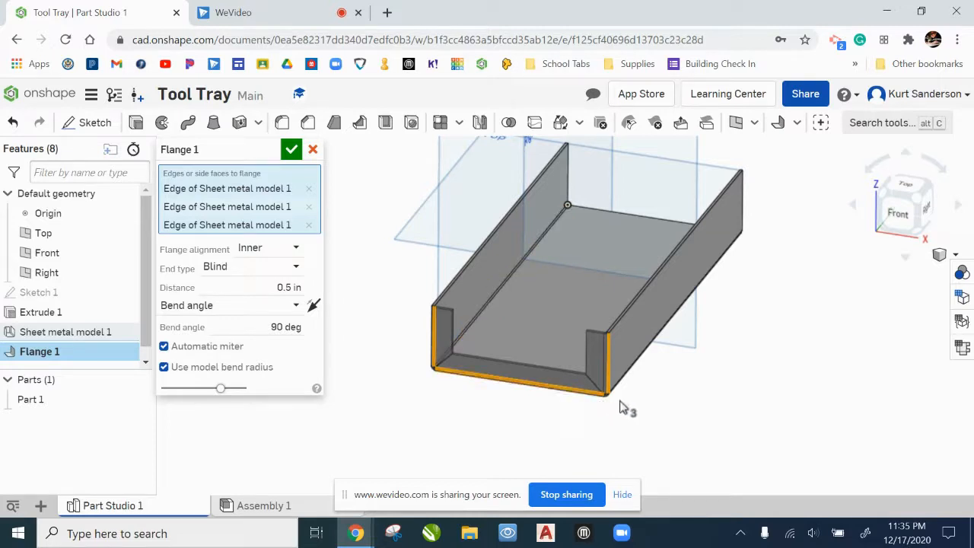
Add the three edges at the tray's back end to the flange and accept the feature.
right_click_drag(792, 392, 672, 403)
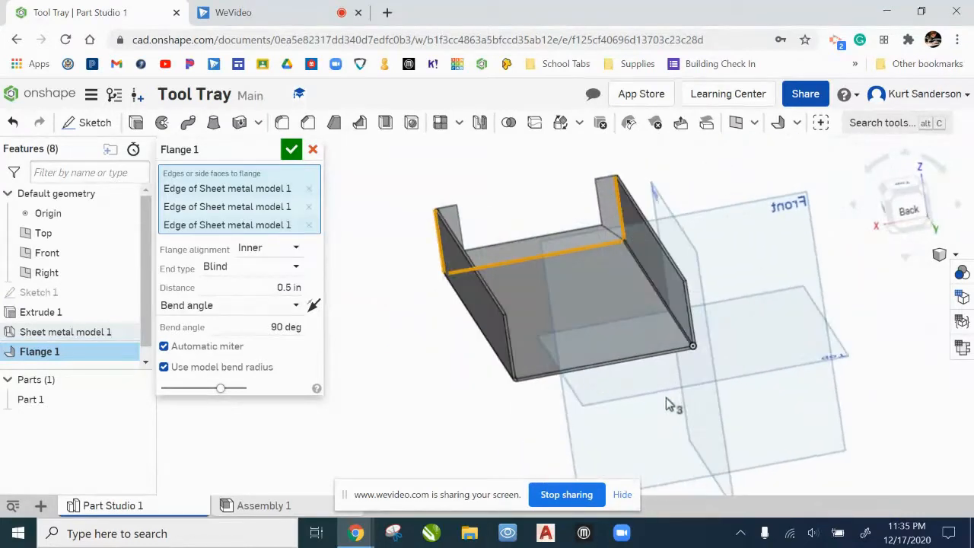
left_click(510, 343)
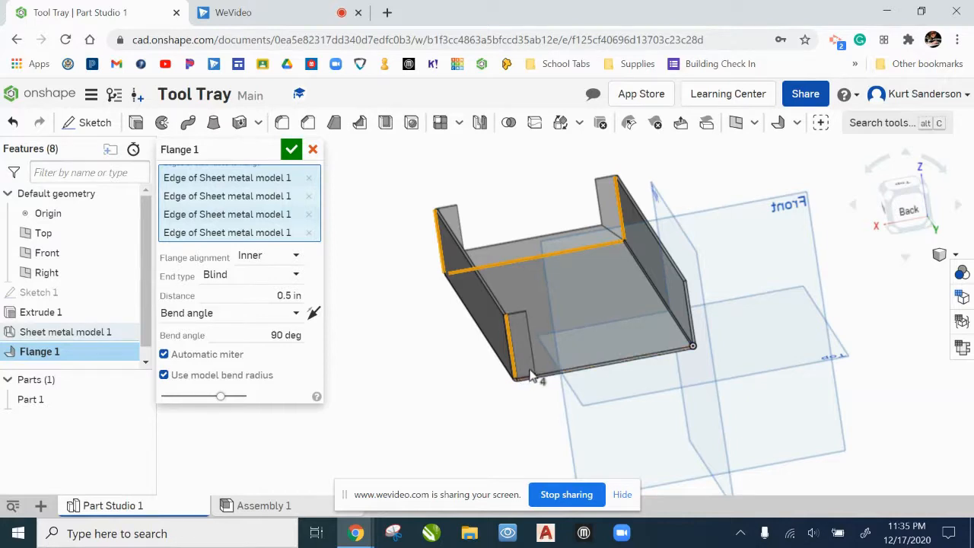
left_click(579, 369)
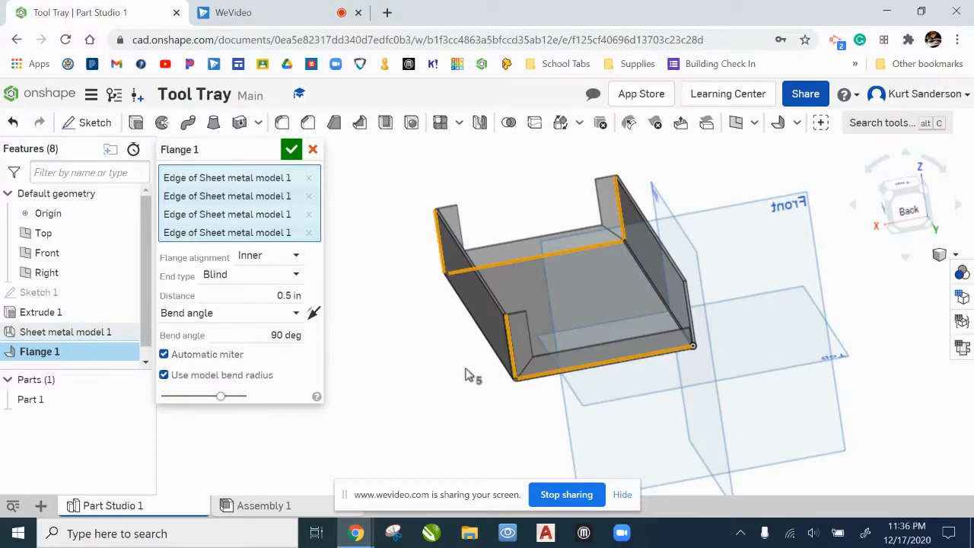
left_click(689, 312)
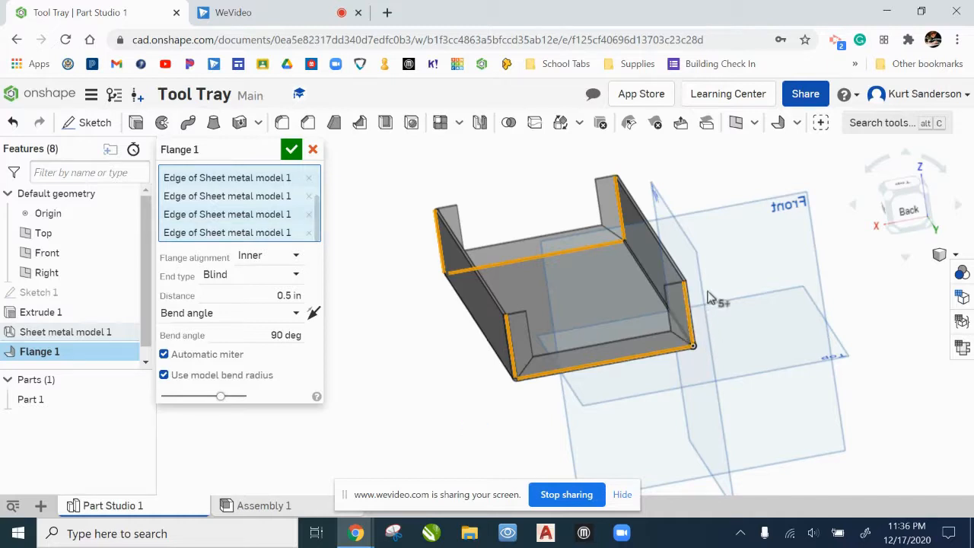
right_click_drag(396, 314, 518, 361)
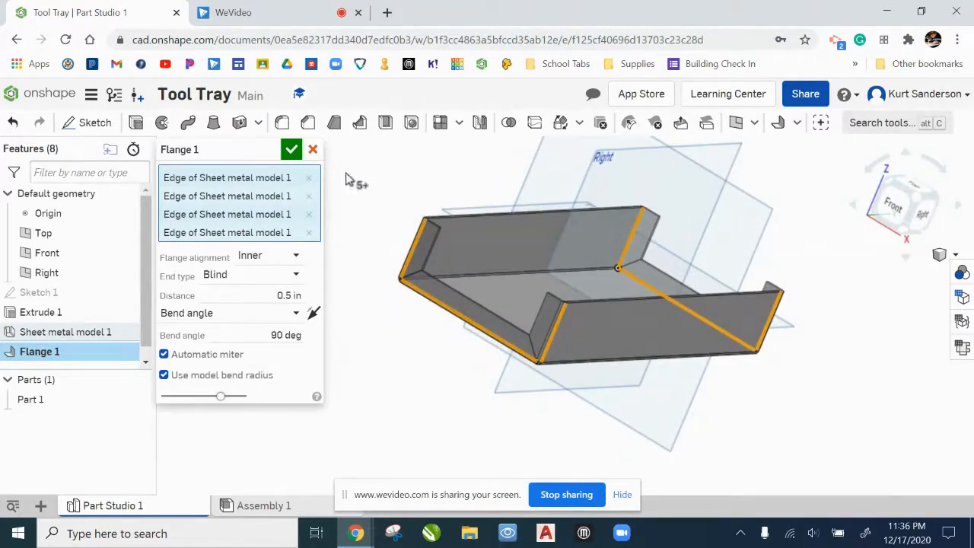
left_click(292, 151)
Start a straight, flattened hem with outer alignment on the top edge of the long wall nearest the origin.
right_click_drag(299, 230, 273, 244)
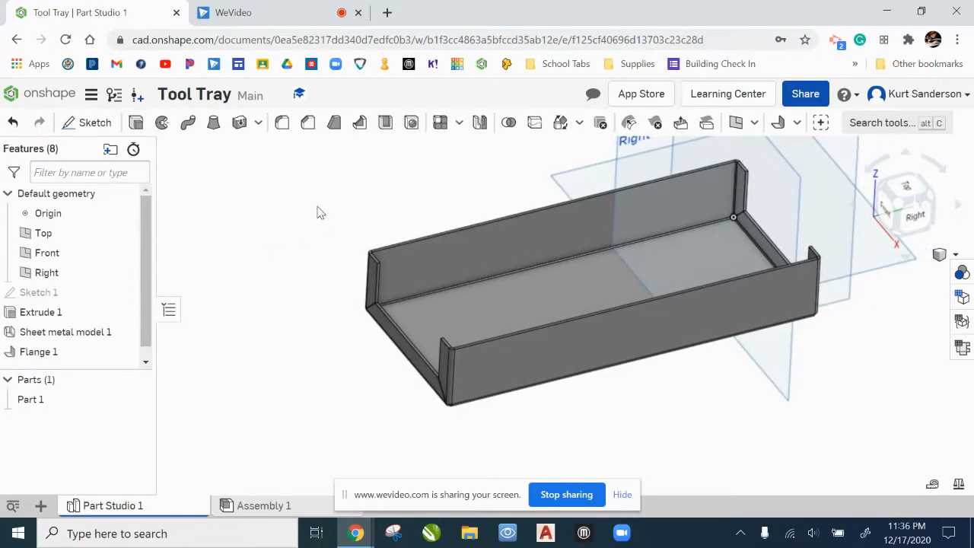
middle_click_drag(476, 200, 417, 225)
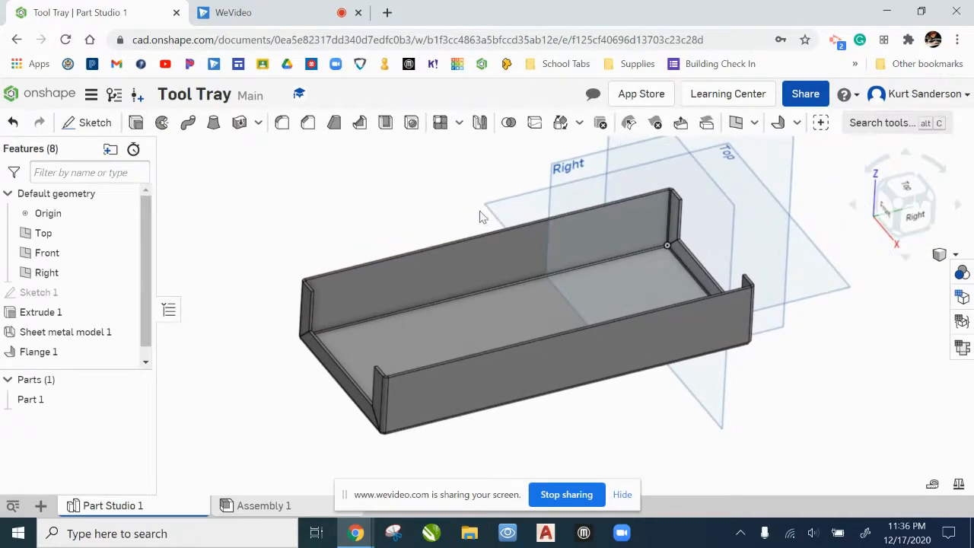
left_click(797, 122)
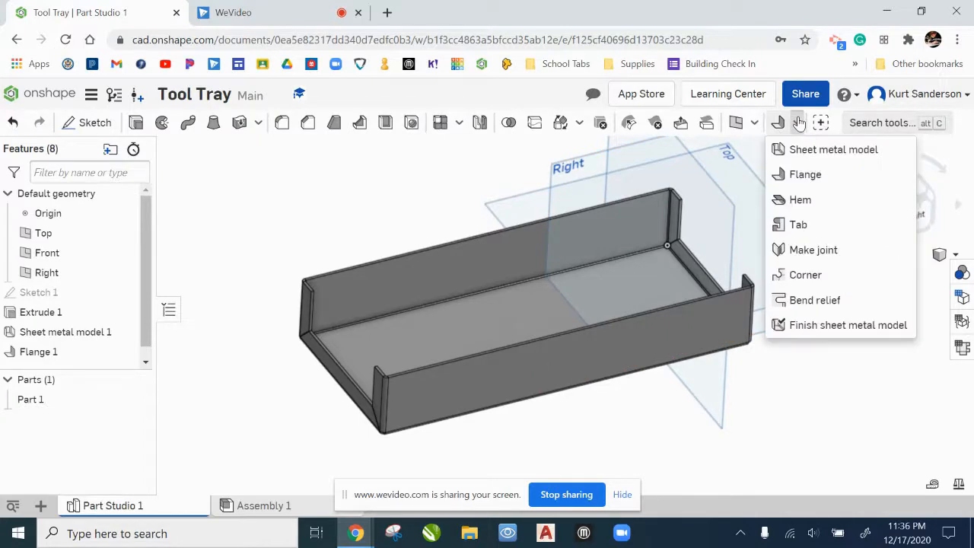
left_click(801, 200)
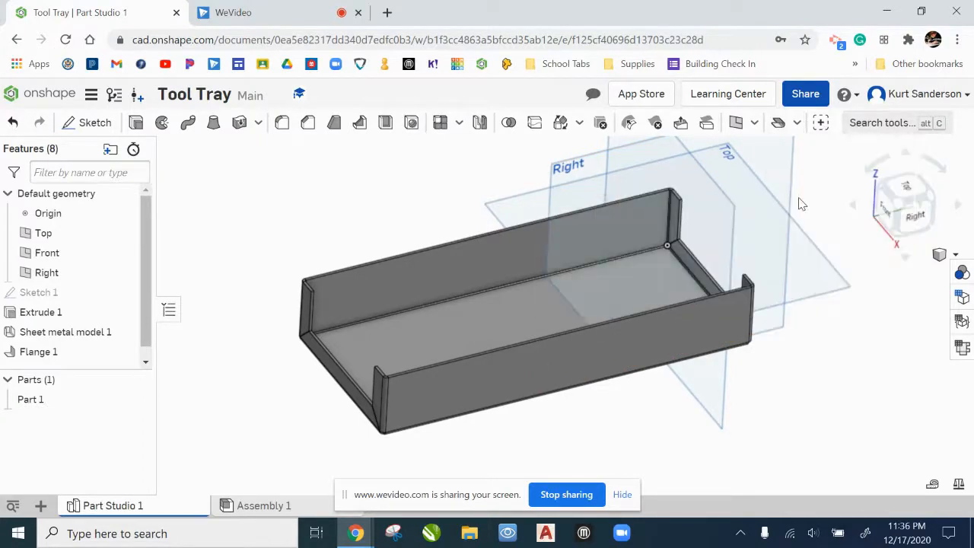
left_click(503, 229)
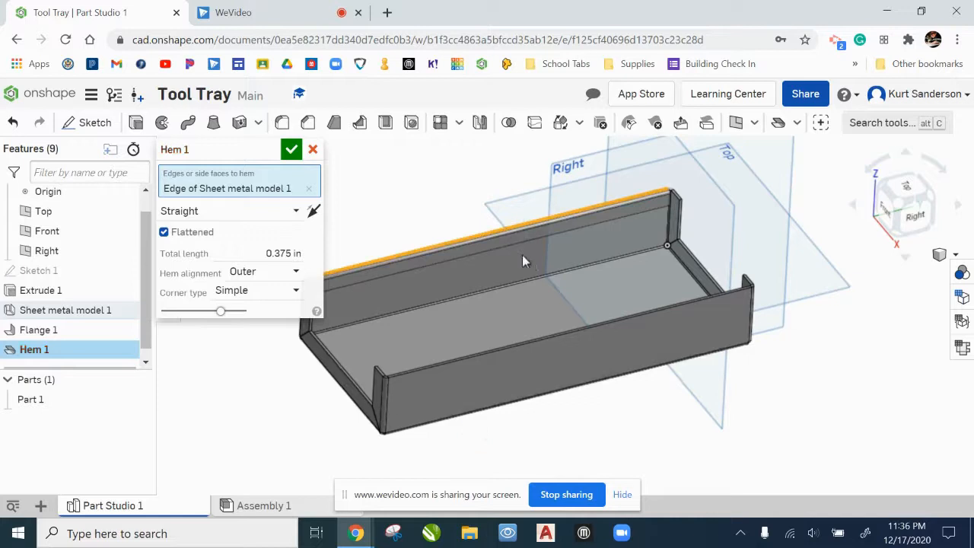
right_click_drag(428, 280, 483, 296)
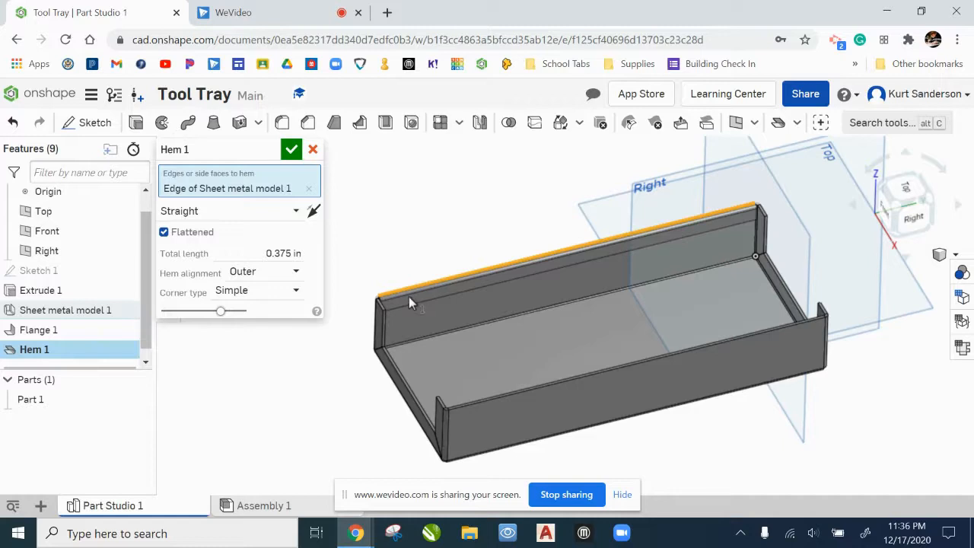
Add the opposite long wall's top edge to the hem and accept the feature.
right_click_drag(609, 353, 698, 319)
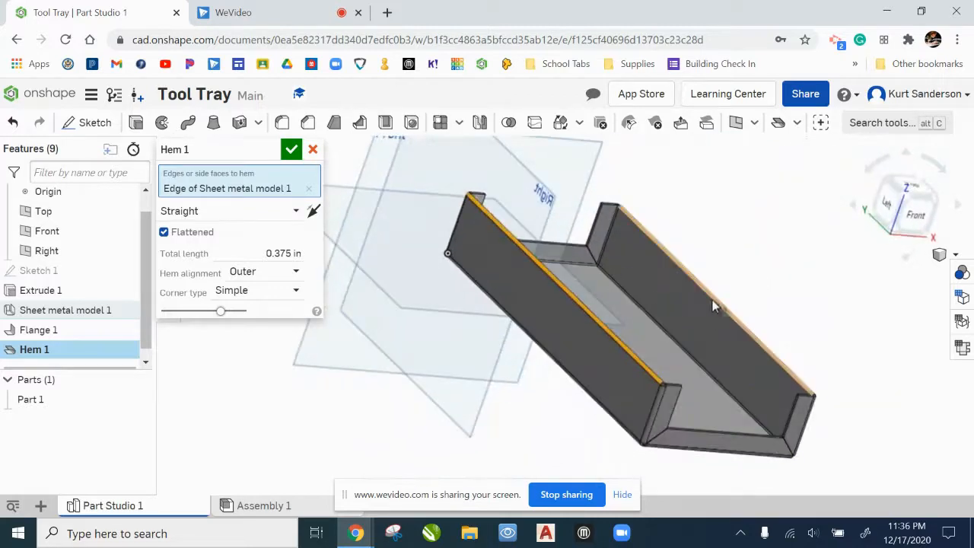
left_click(713, 298)
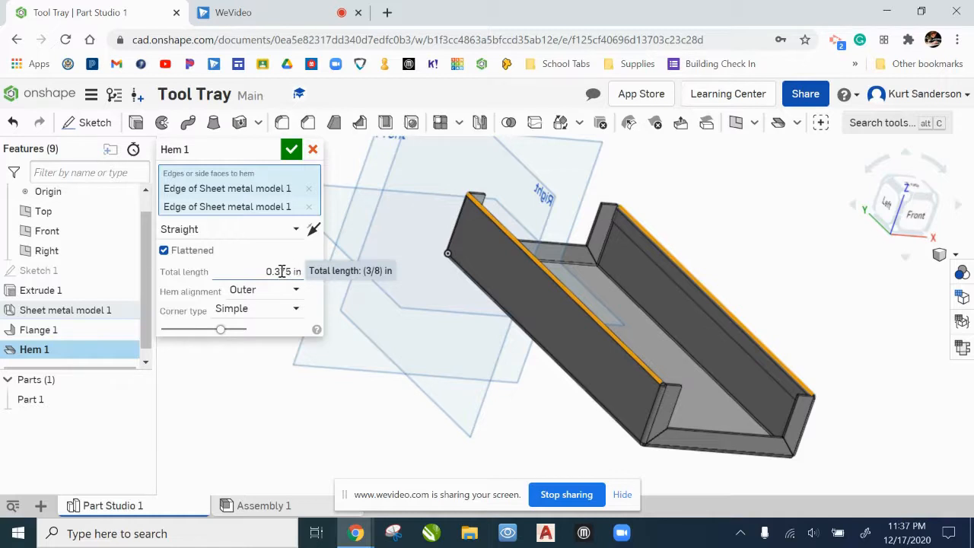
left_click(282, 272)
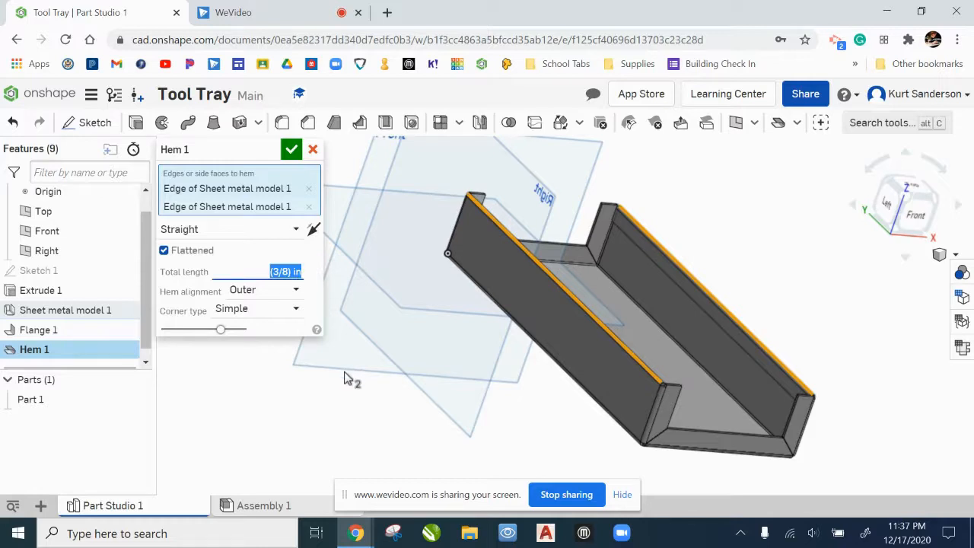
key("BackSpace")
left_click(292, 150)
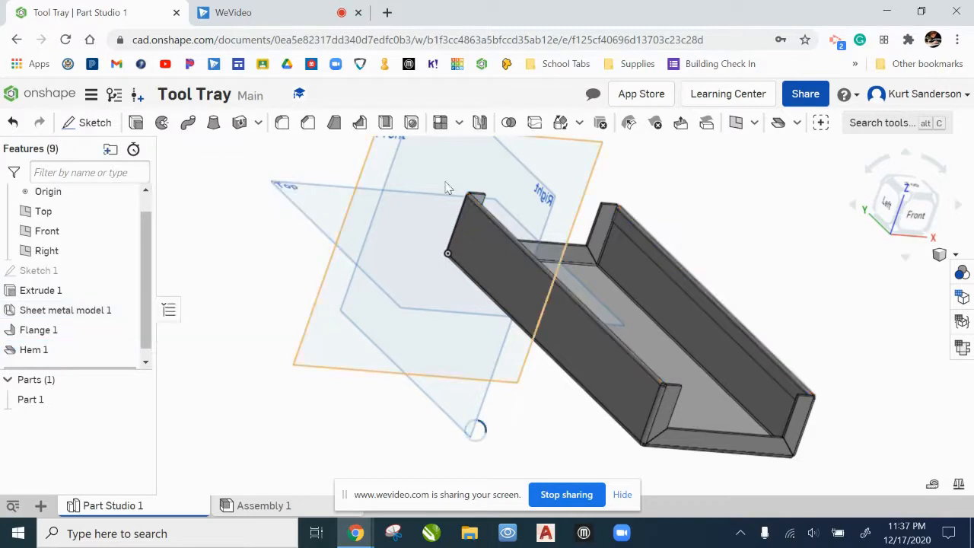
Set the tray to an isometric view and examine its flat pattern with the flanges and hems.
right_click_drag(859, 294, 787, 280)
left_click(940, 255)
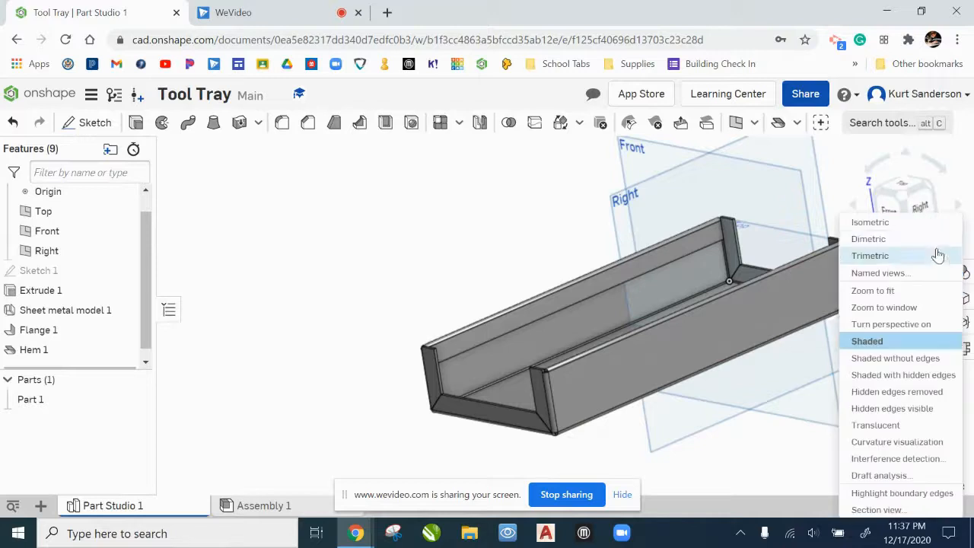
left_click(889, 224)
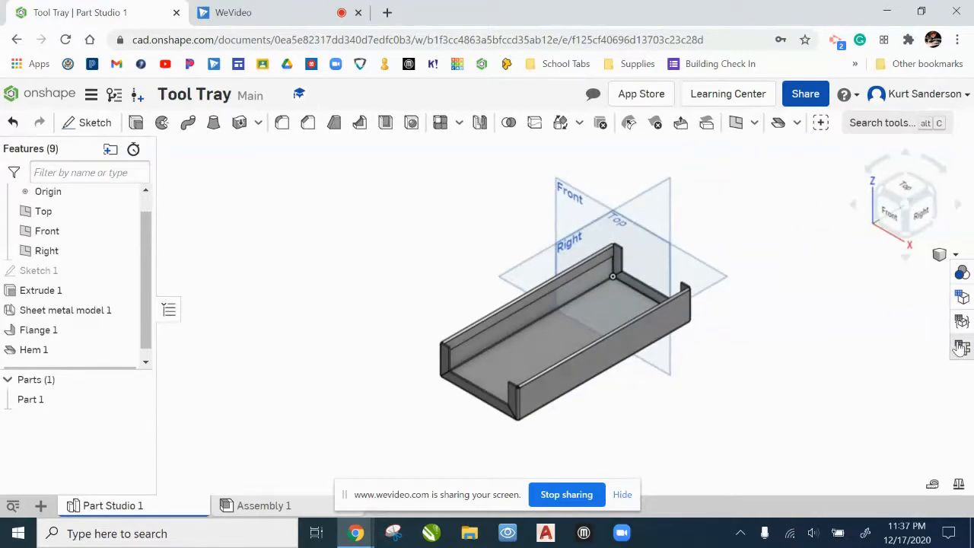
left_click(963, 348)
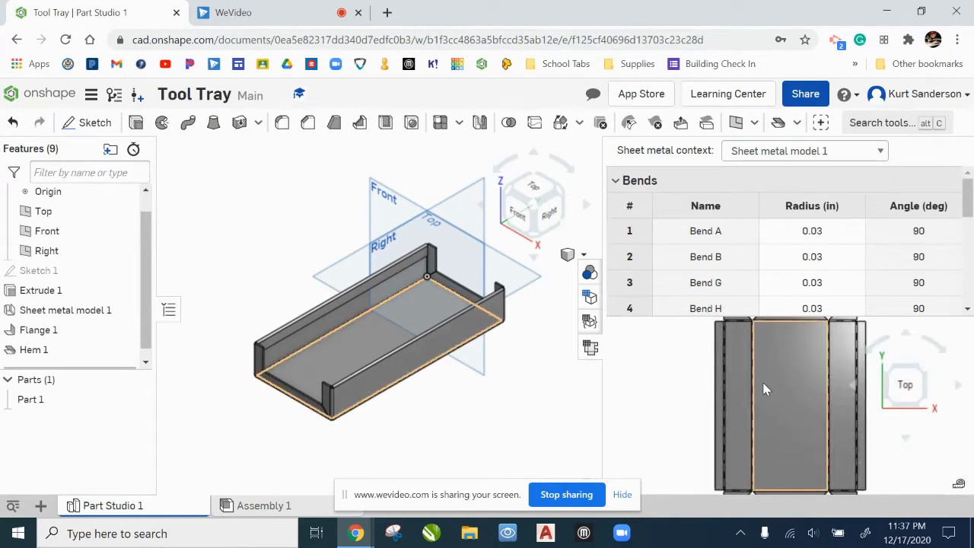
scroll(766, 389, "down", 2)
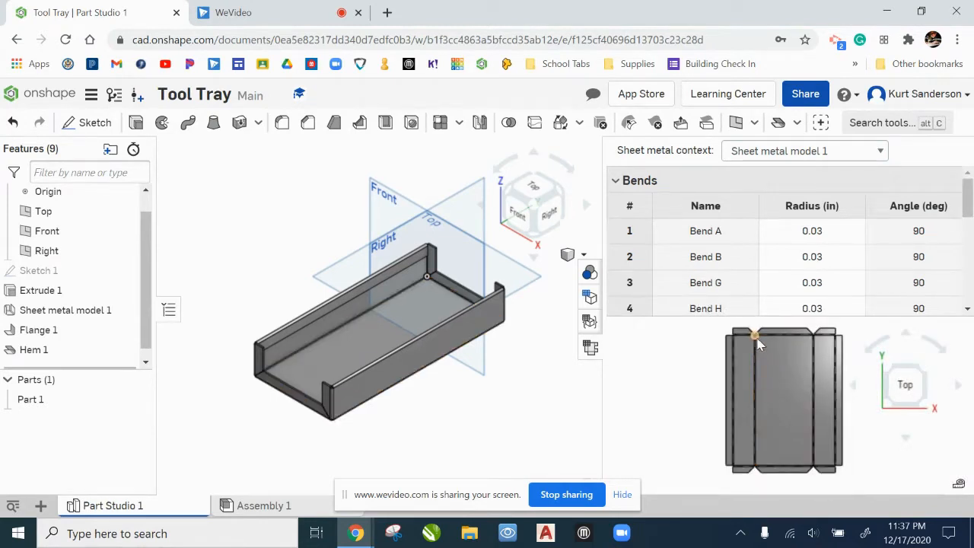